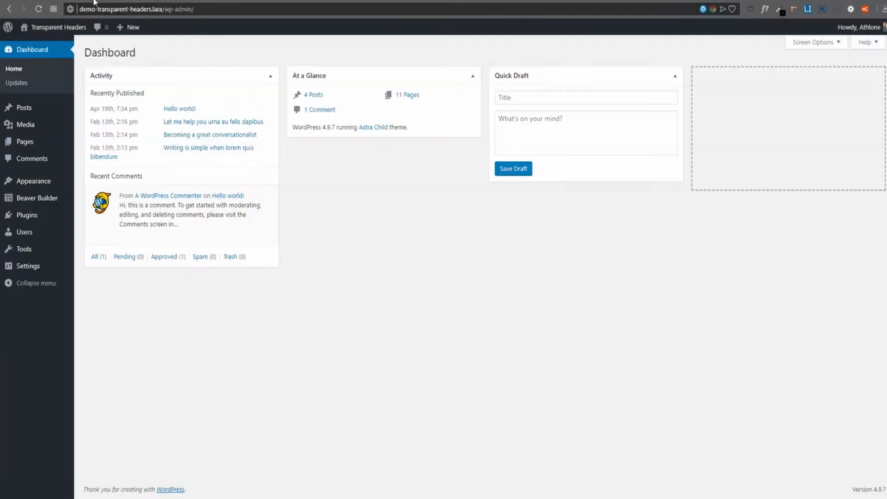
Add a new Beaver Builder Themer layout titled "Footer" with Footer as its layout
mouse_move(21, 187)
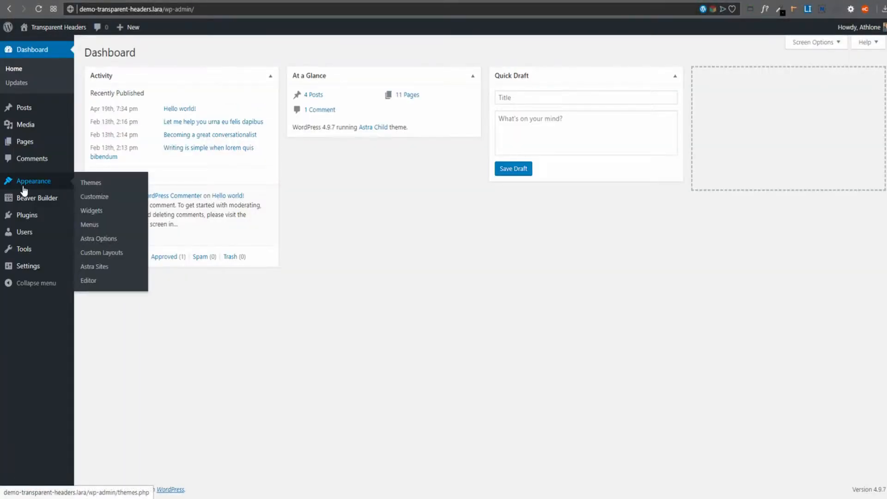
left_click(104, 202)
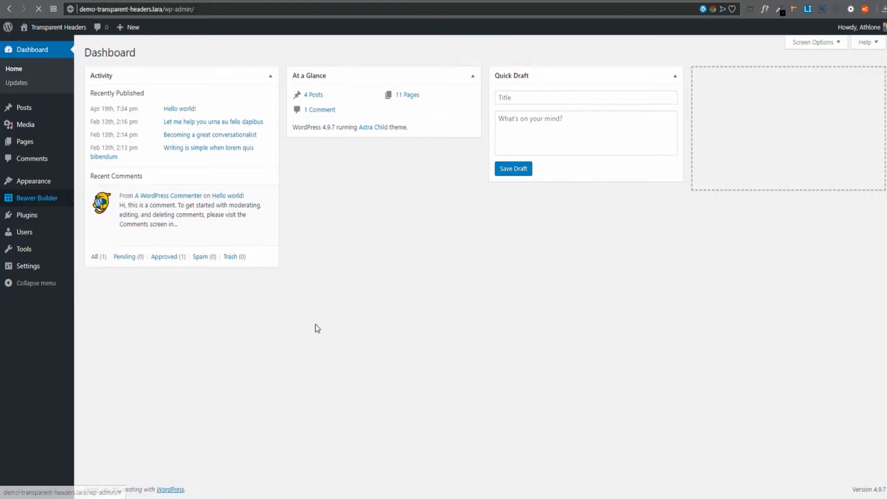
mouse_move(158, 122)
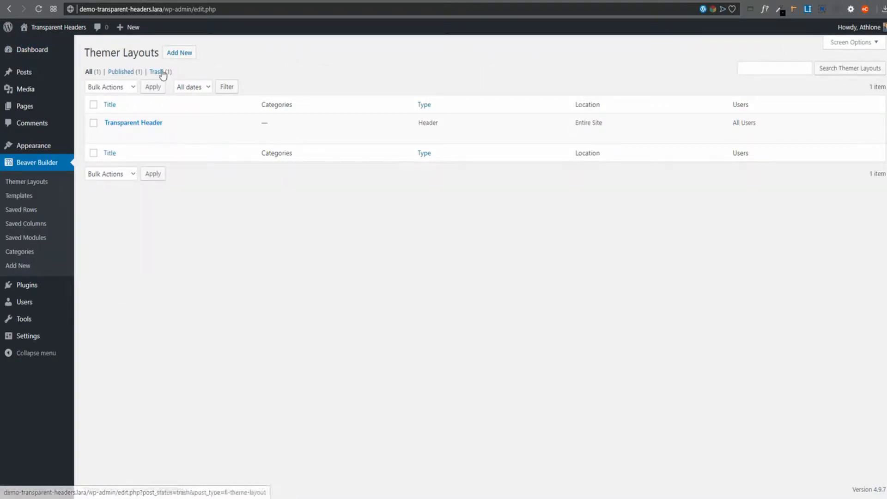
left_click(176, 53)
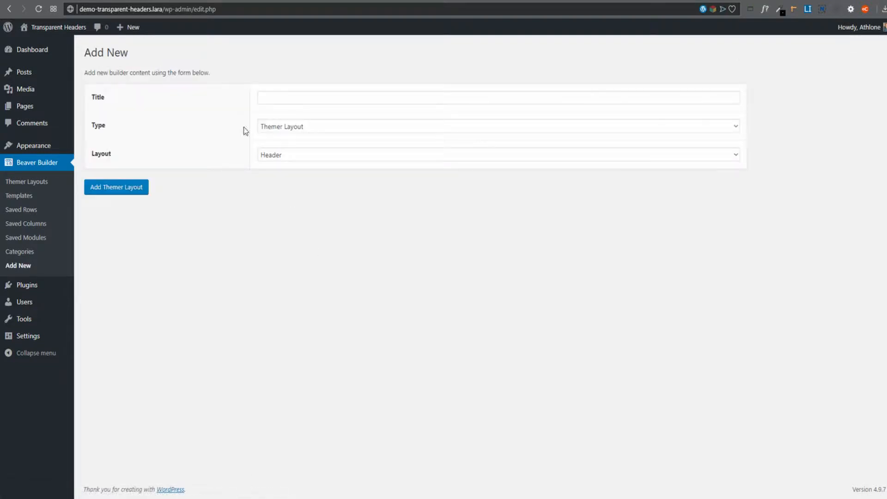
left_click(282, 98)
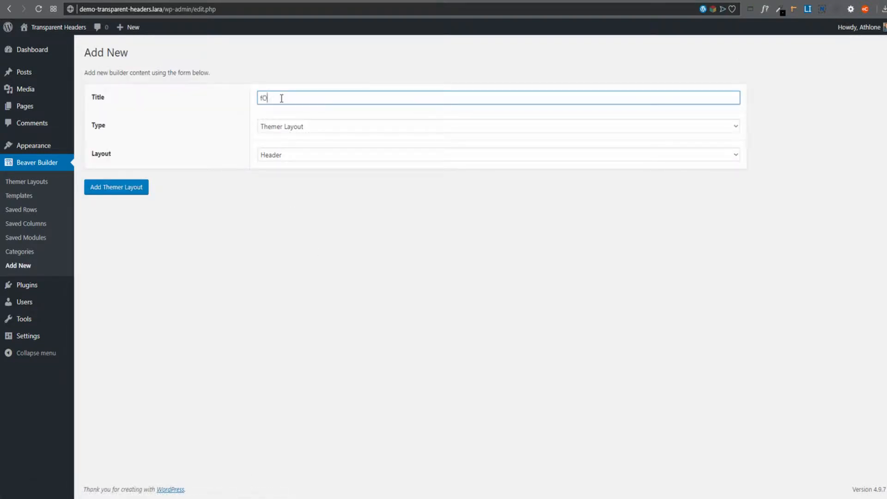
type("Footer")
key("Tab")
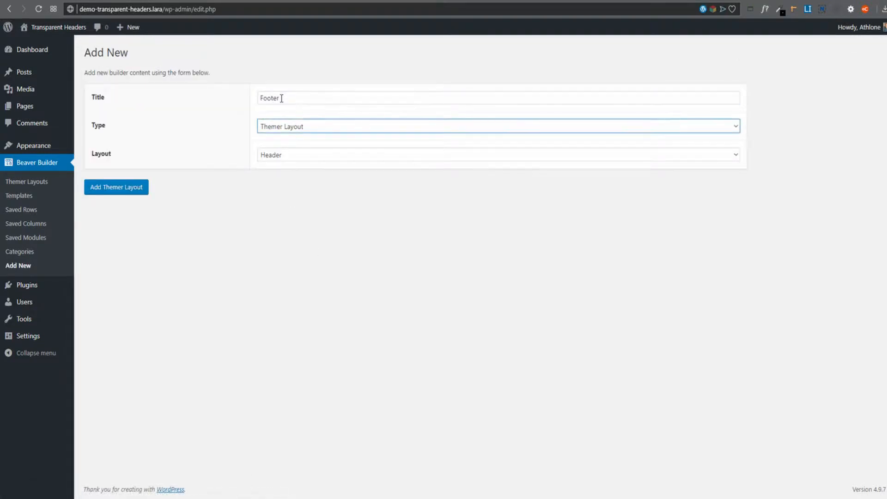
left_click(301, 159)
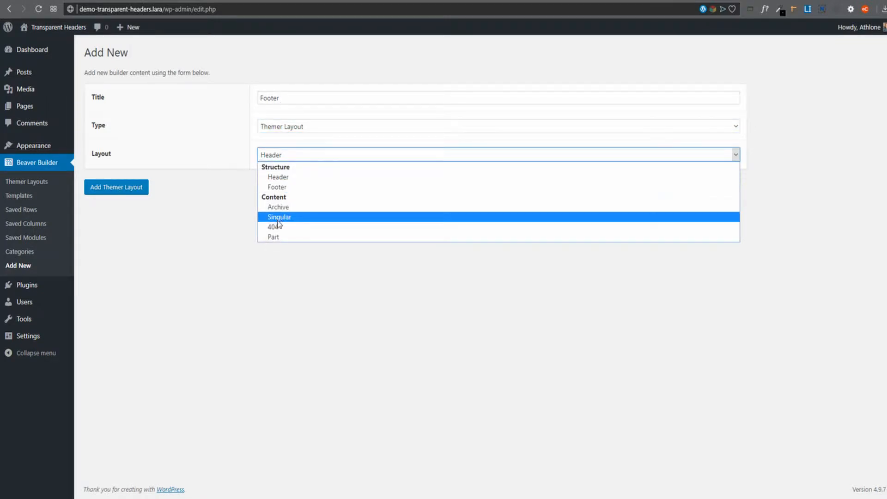
left_click(286, 189)
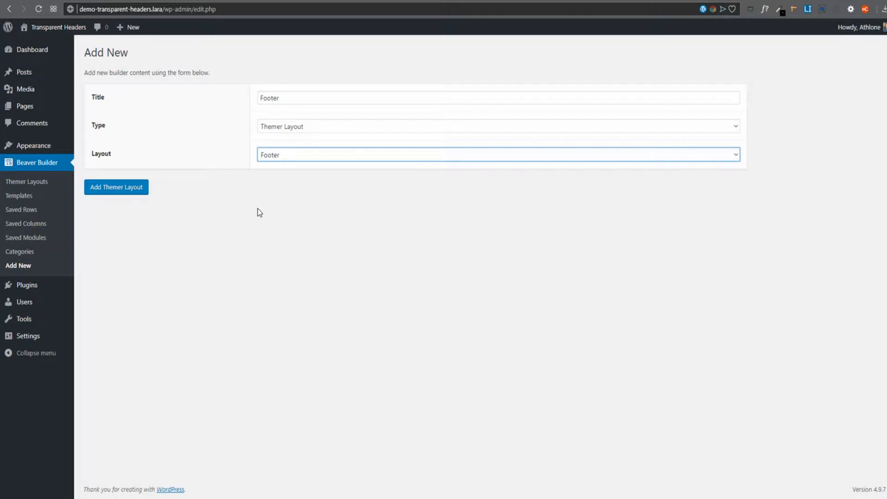
left_click(111, 190)
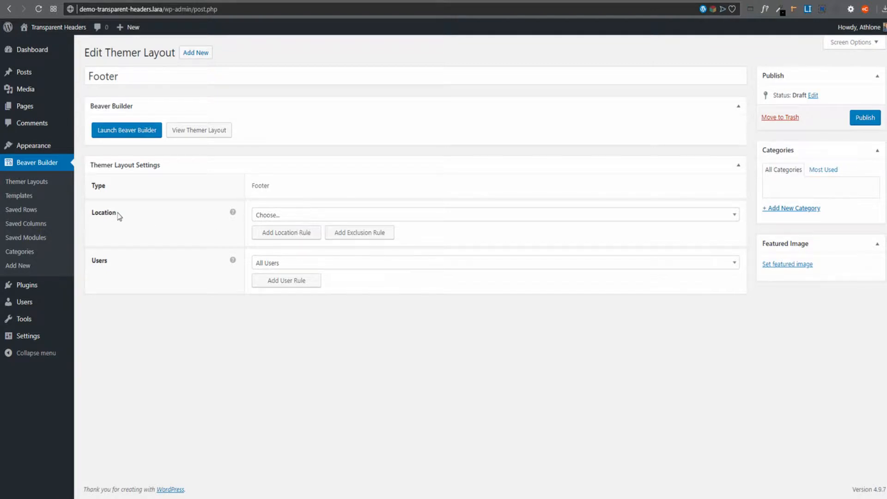
Set the footer layout's location to Entire Site and launch Beaver Builder to edit it
left_click(275, 216)
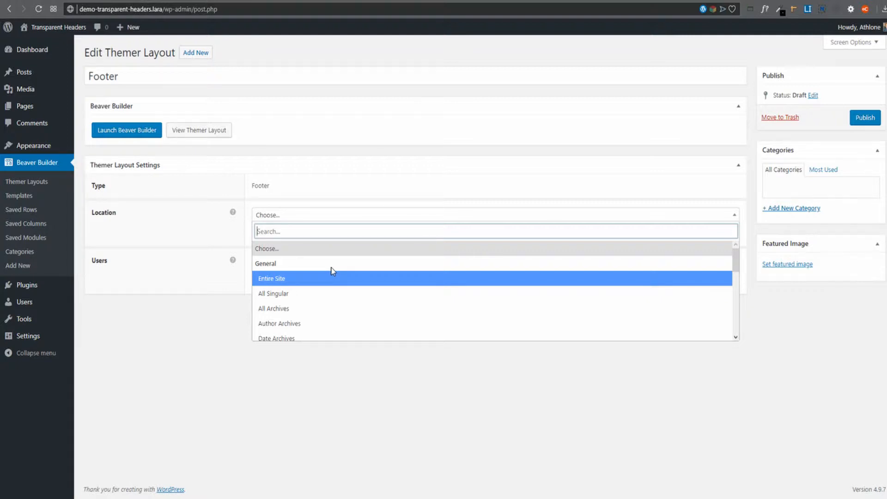
left_click(295, 283)
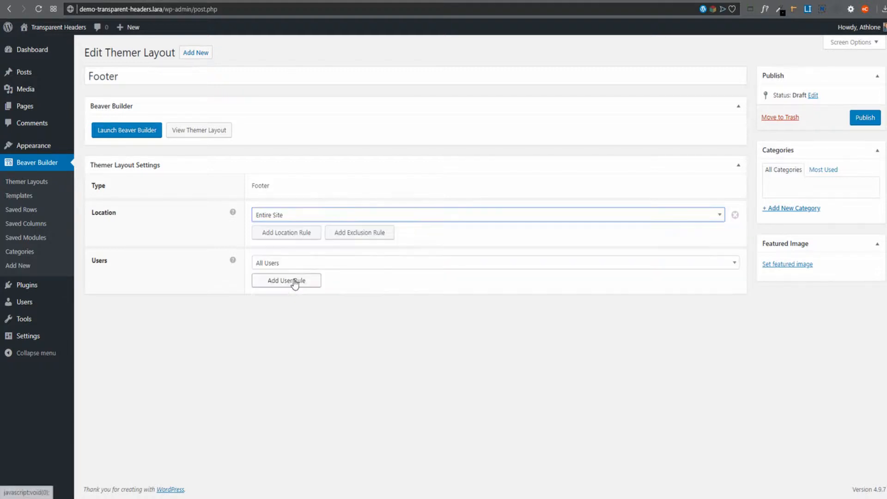
left_click(134, 132)
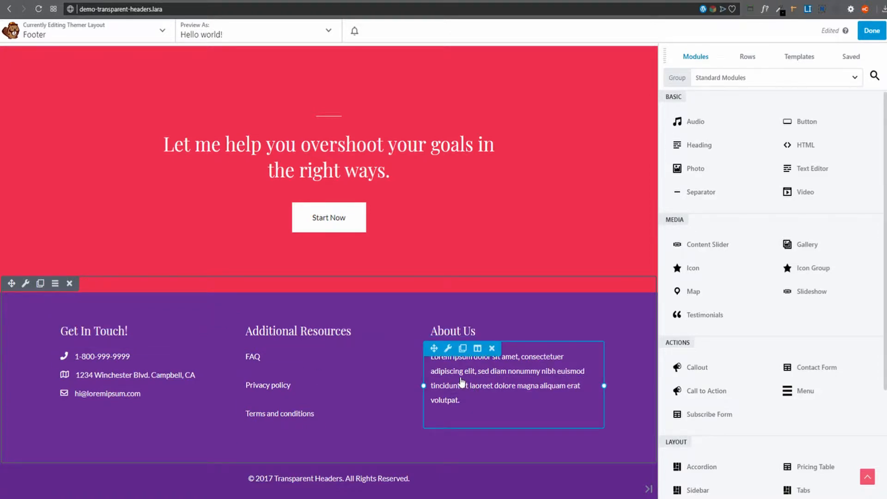
Set the background color of the three-column row with contact details, resources and About Us to #333333
left_click(26, 284)
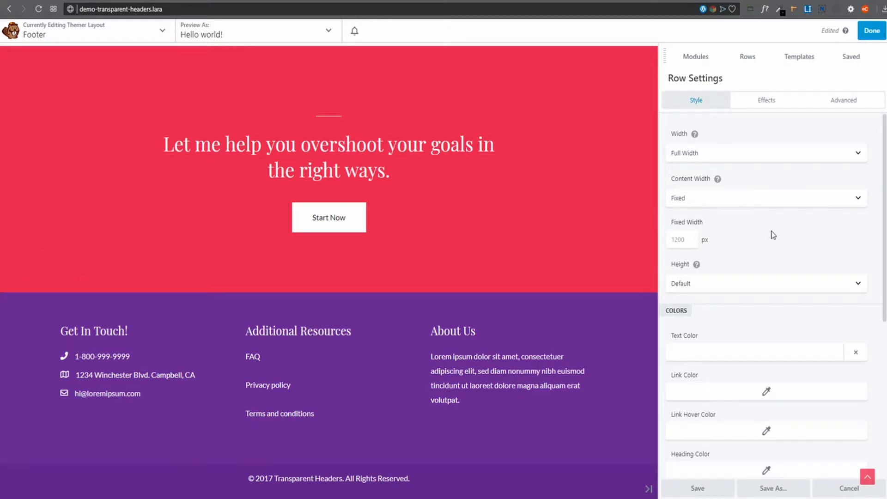
scroll(827, 300, "down", 5)
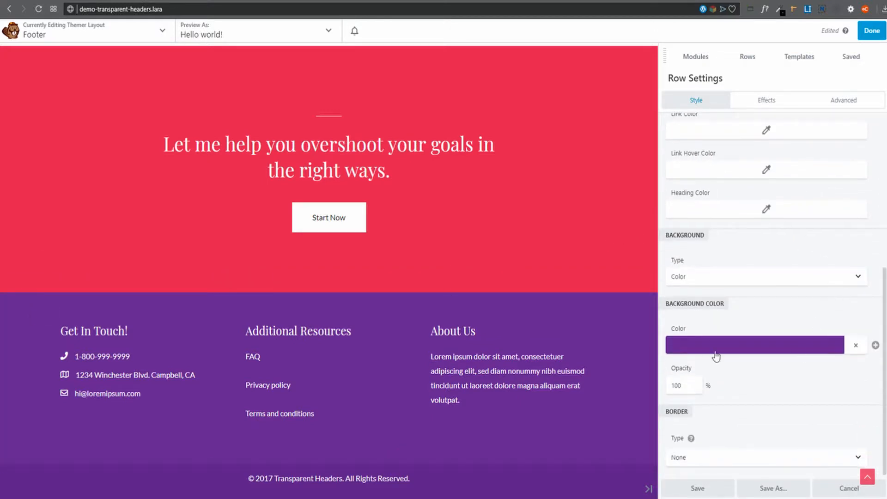
left_click(742, 347)
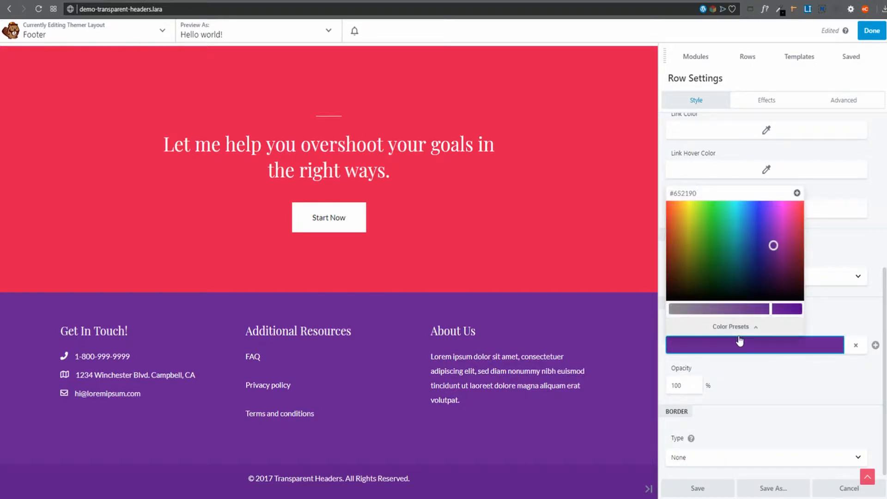
left_click(667, 296)
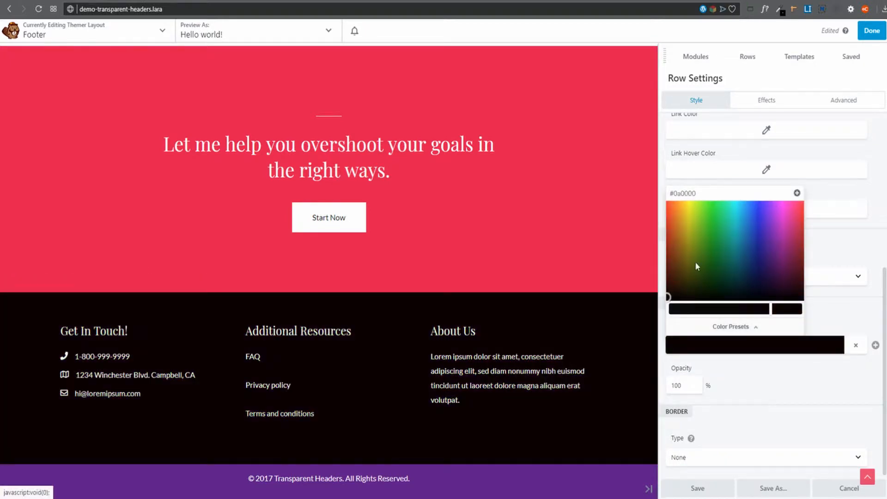
left_click_drag(722, 196, 668, 194)
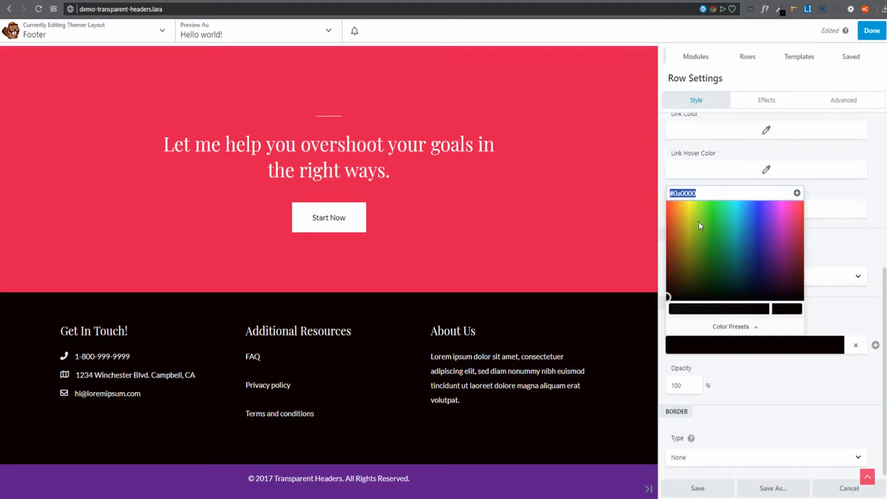
type("#333333")
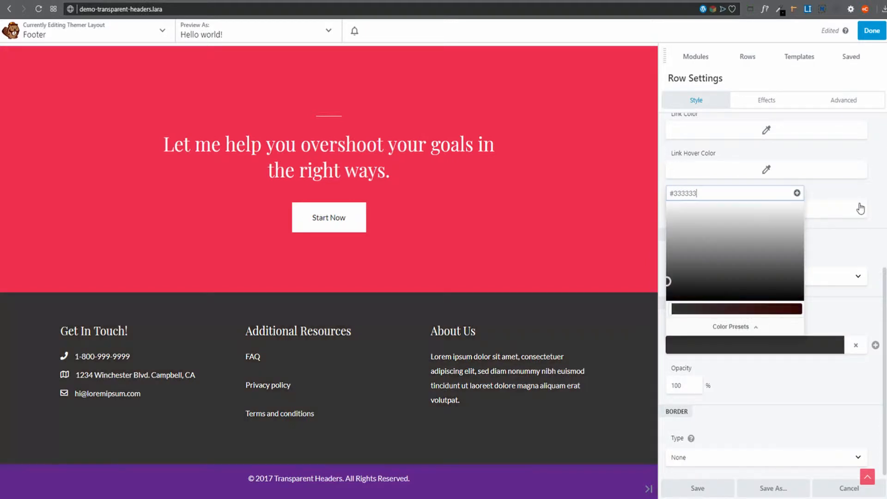
left_click(861, 244)
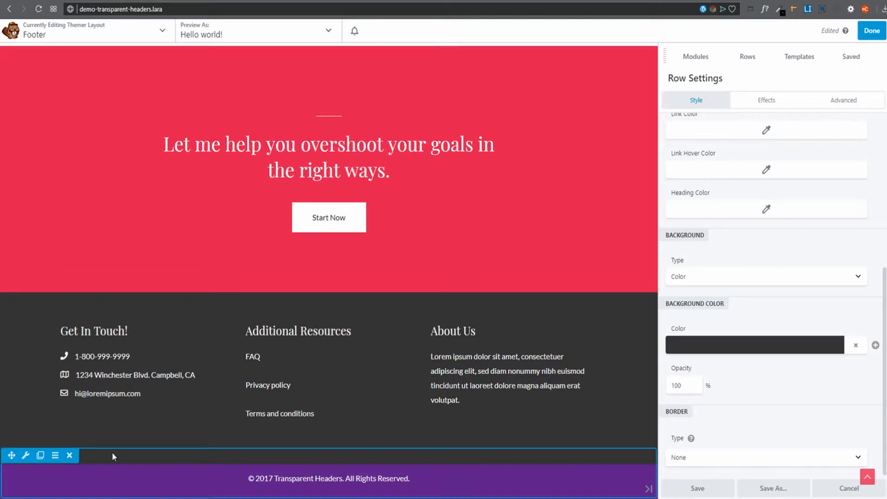
Set the background color of the copyright row to #333333
left_click(26, 456)
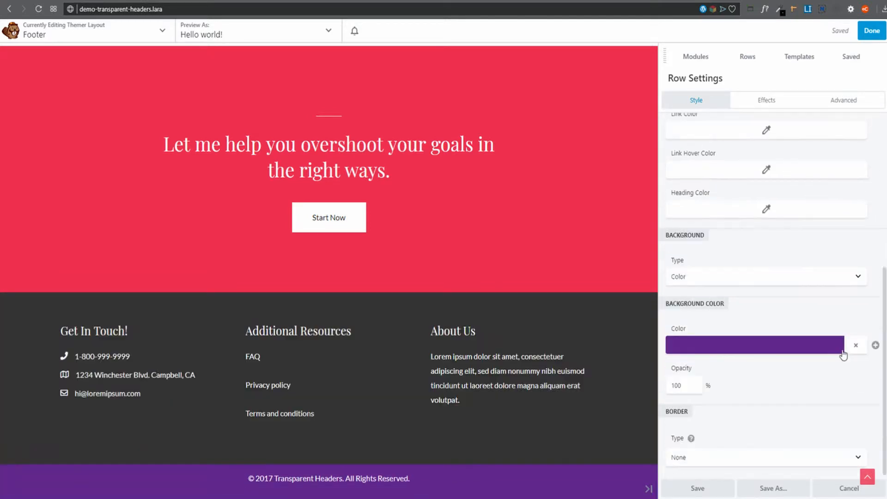
left_click(698, 354)
triple_click(718, 193)
type("#333333")
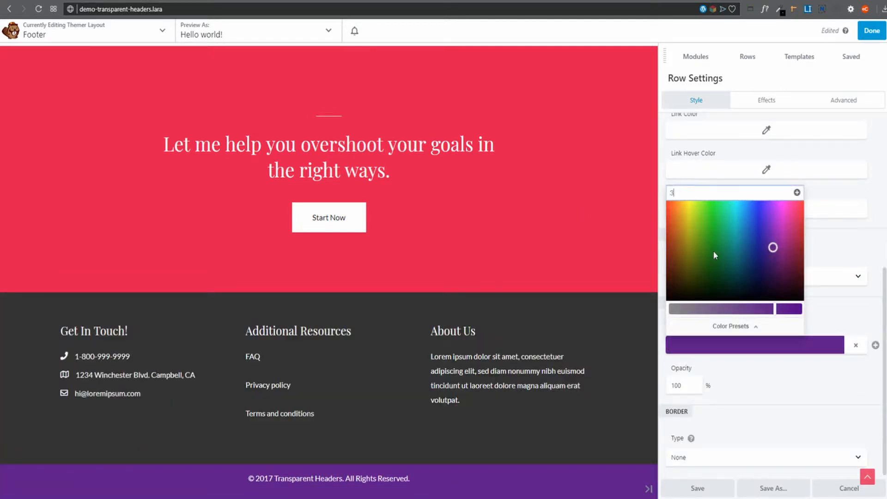
left_click(845, 251)
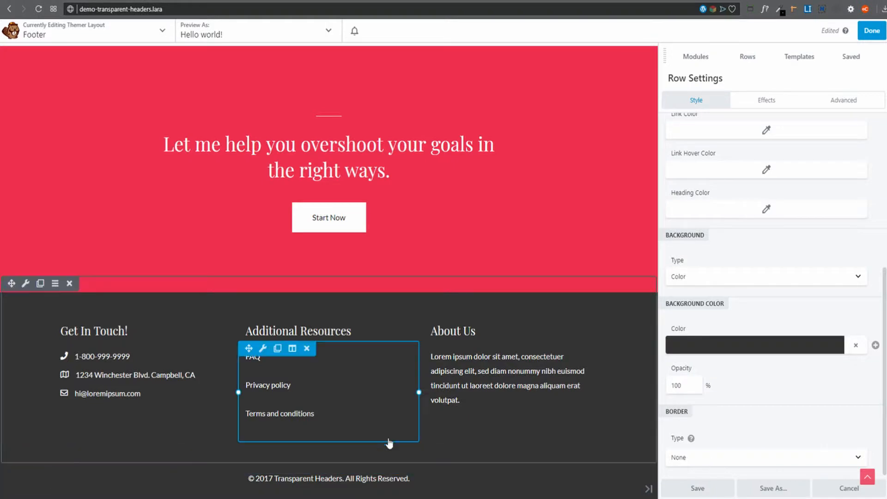
Give the copyright row a solid border in dark grey, about #3d3d3d
left_click(751, 463)
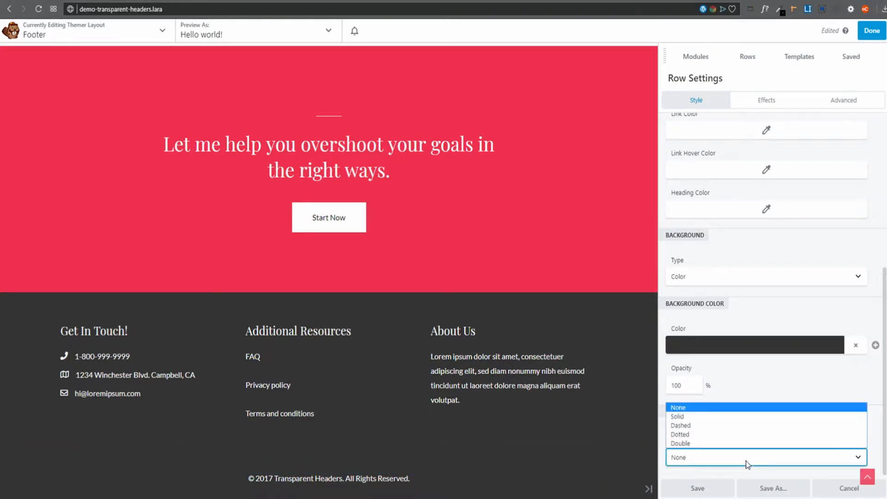
left_click(715, 416)
scroll(826, 377, "down", 3)
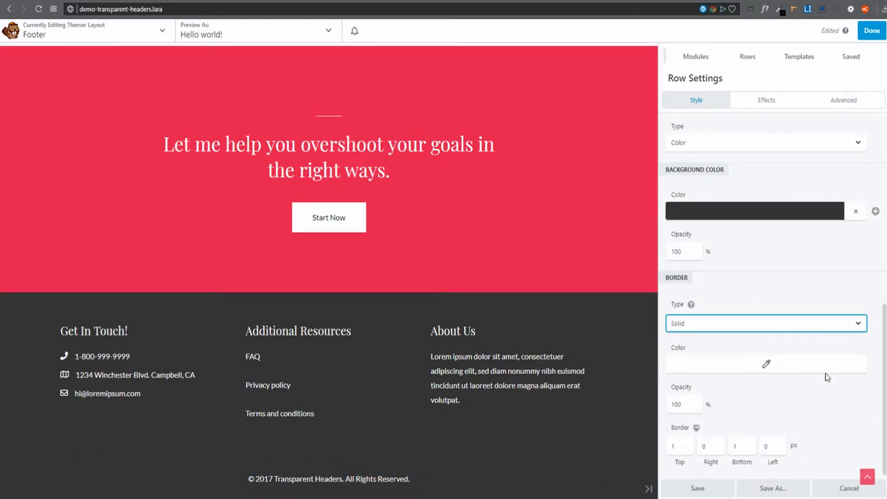
left_click(770, 369)
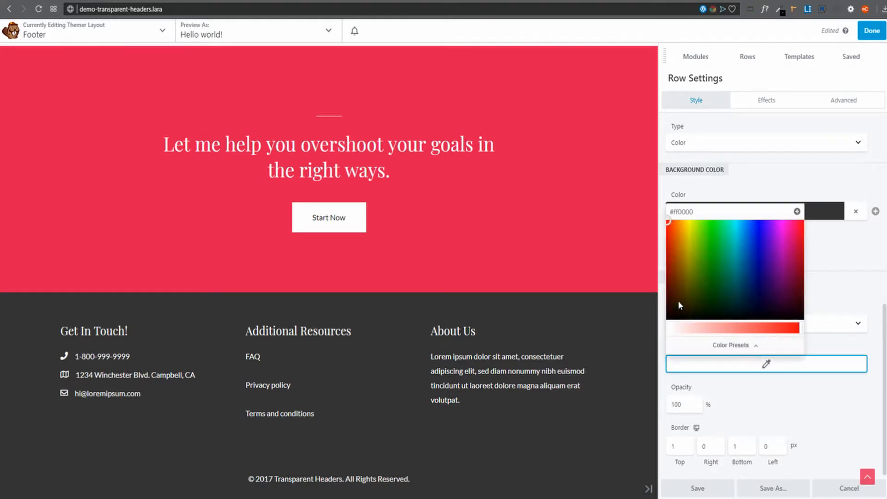
left_click_drag(667, 223, 659, 308)
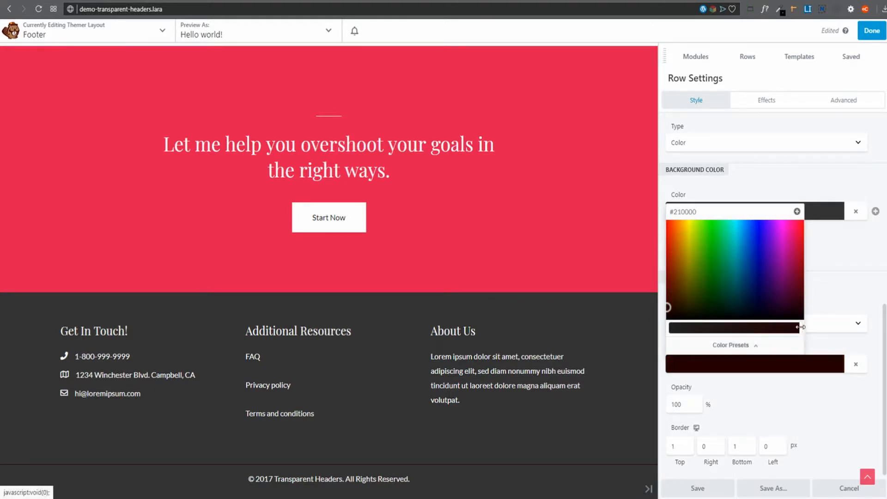
left_click_drag(801, 326, 664, 295)
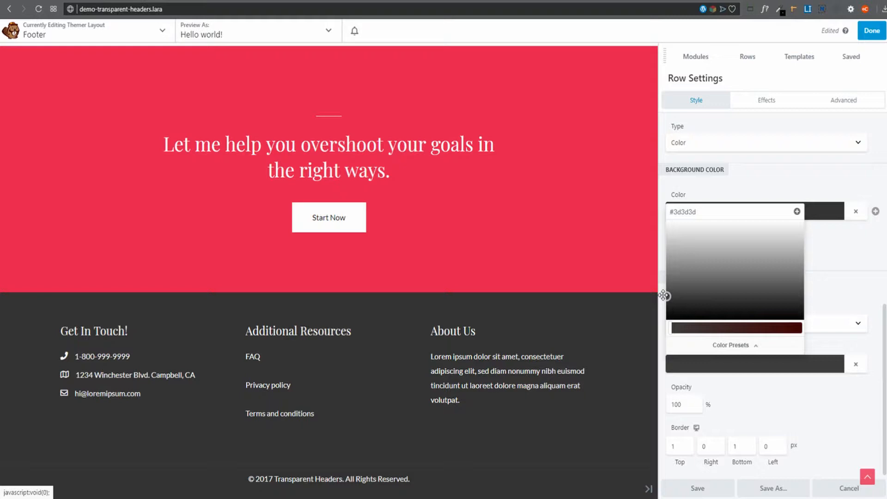
left_click(793, 194)
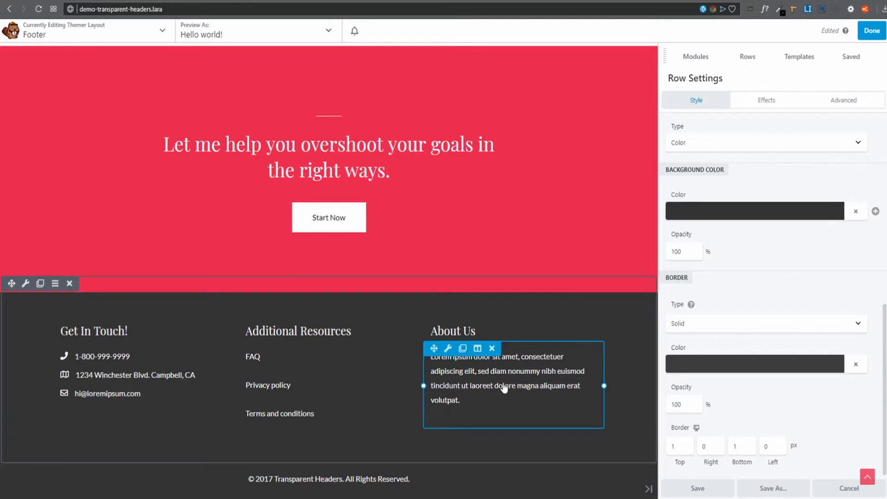
Add a Photo module below the About Us text, using logo-transparent.png from the media library
left_click(697, 60)
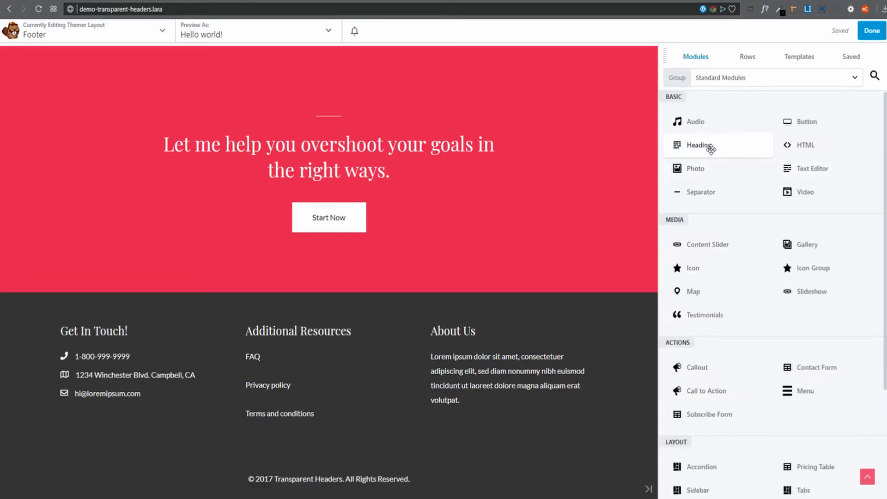
left_click_drag(697, 168, 501, 455)
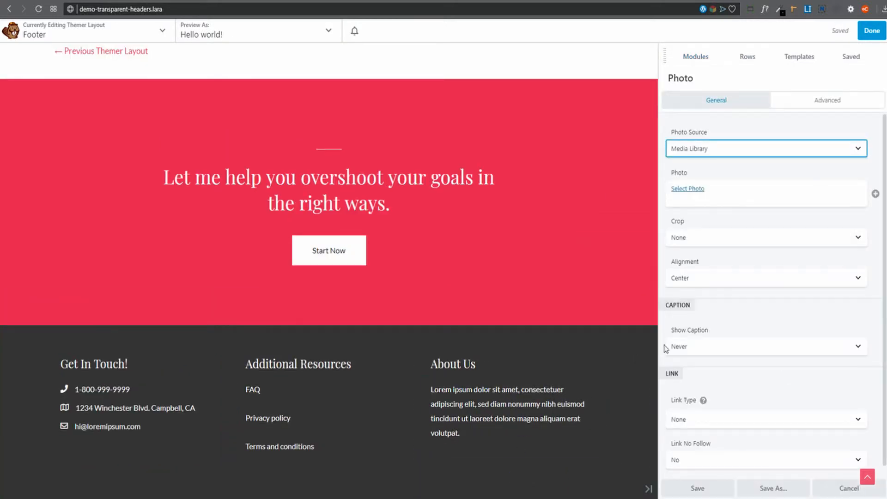
left_click(689, 190)
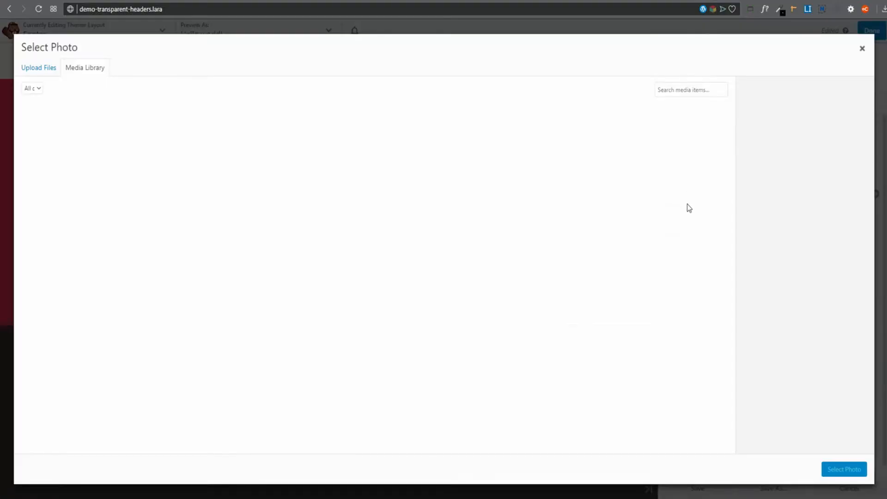
left_click(44, 141)
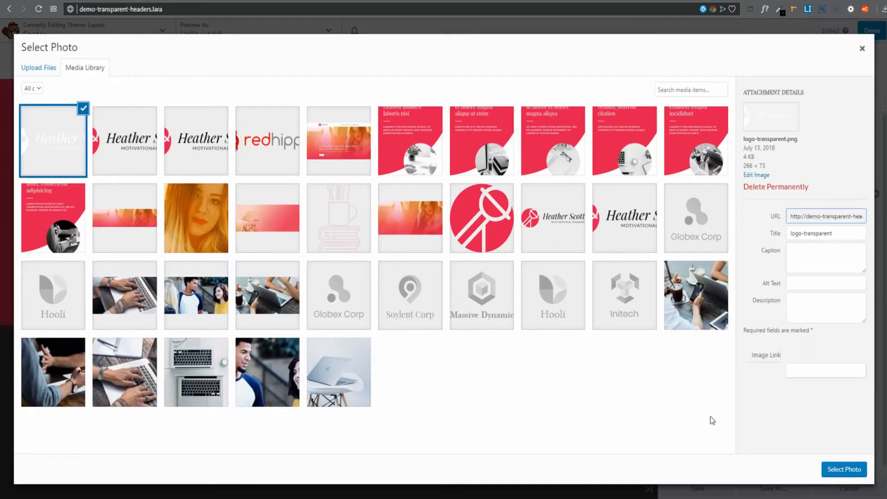
left_click(845, 469)
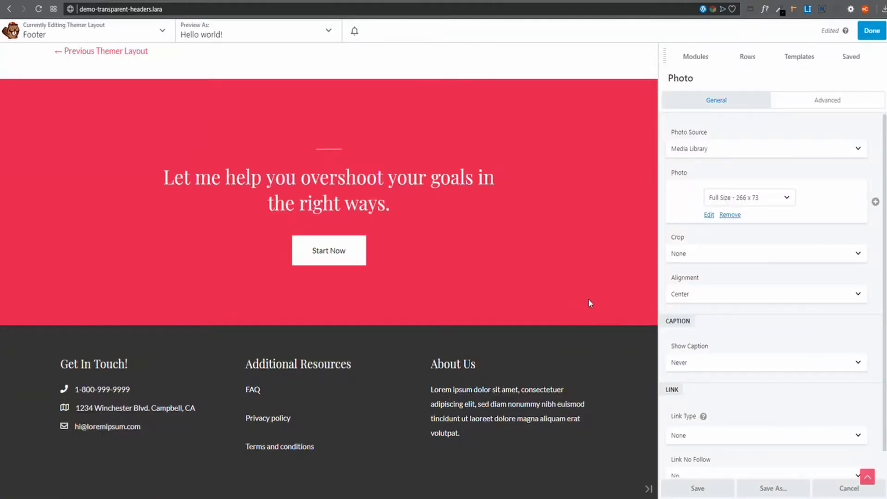
scroll(590, 301, "down", 2)
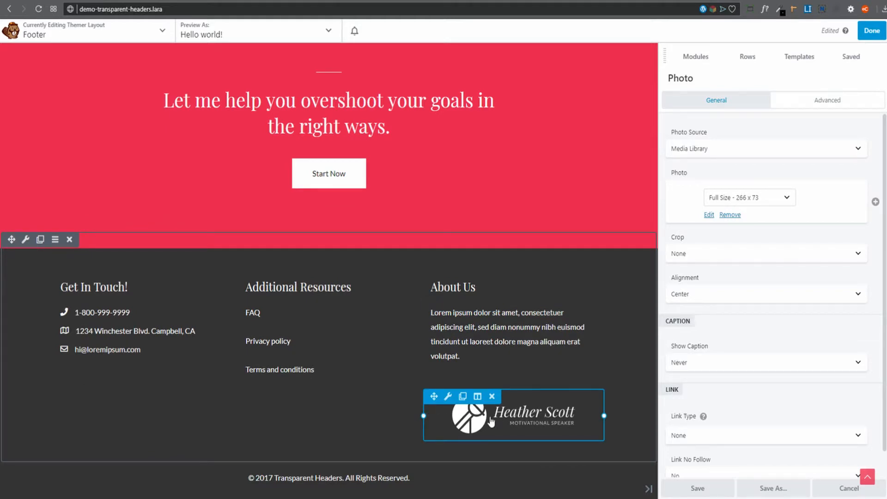
Align the logo photo below the About Us text to the left, set its top margin to 0 px and save the module
left_click(701, 296)
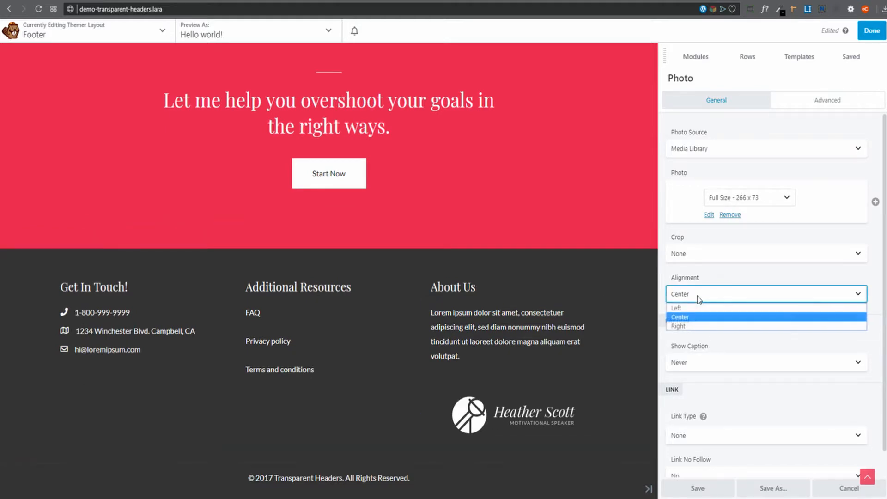
left_click(678, 307)
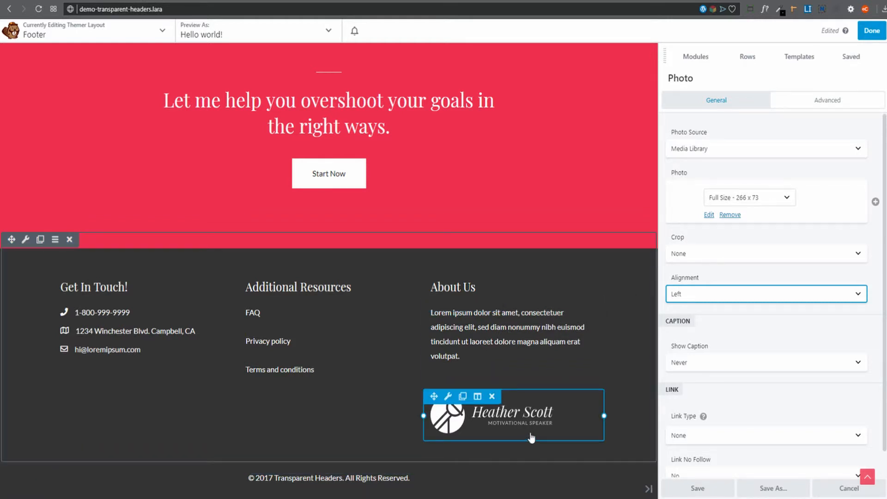
left_click(832, 107)
left_click(677, 163)
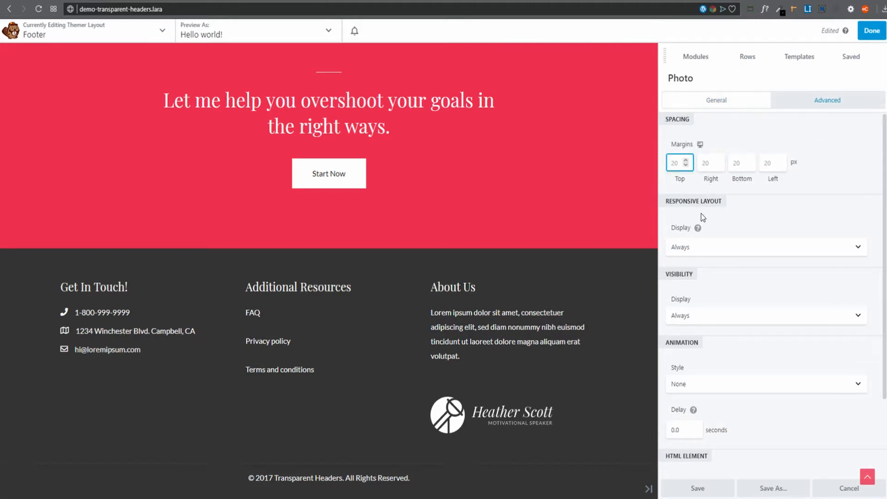
key("Delete")
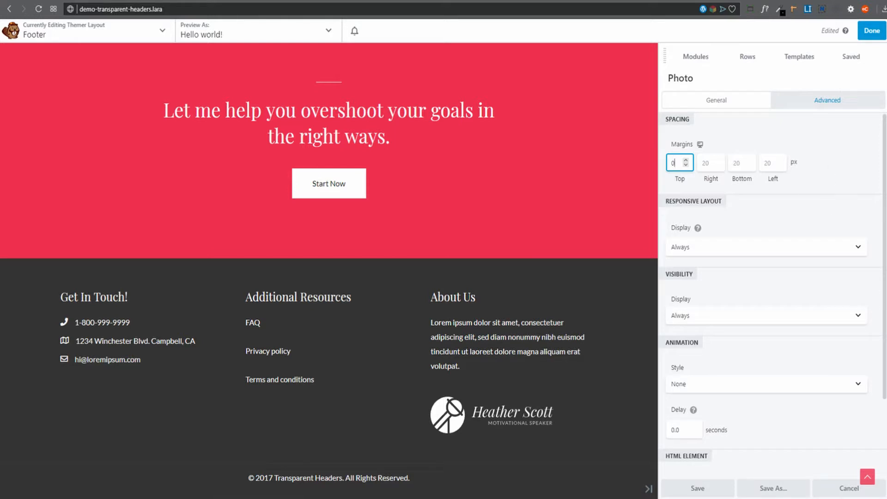
left_click(698, 488)
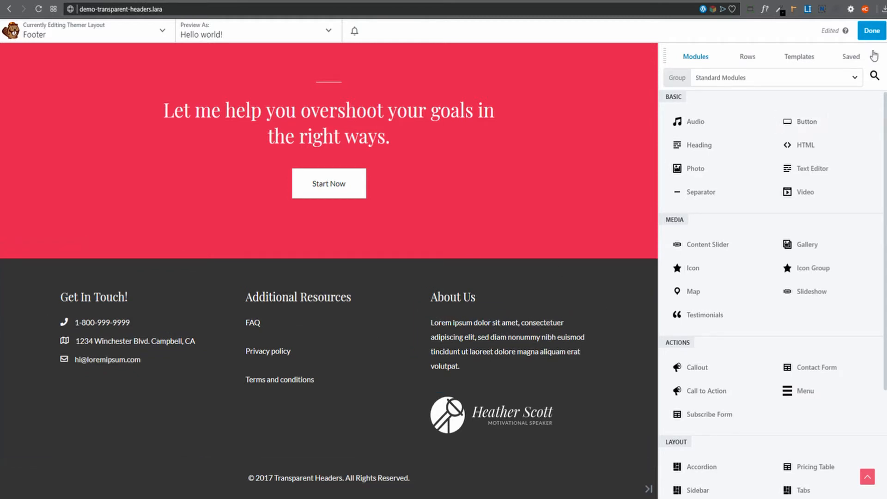
Publish the footer layout and reload the site's homepage to check the new footer at the end of the page
left_click(872, 30)
left_click(829, 31)
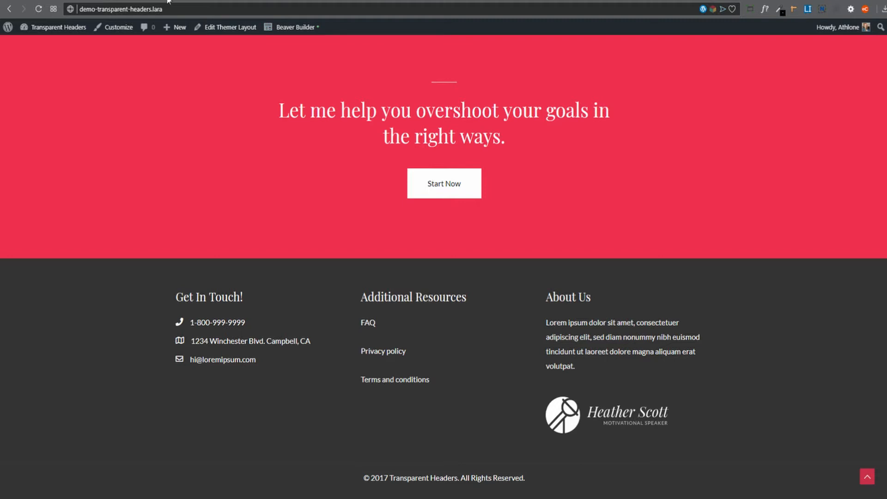
key("ctrl+Tab")
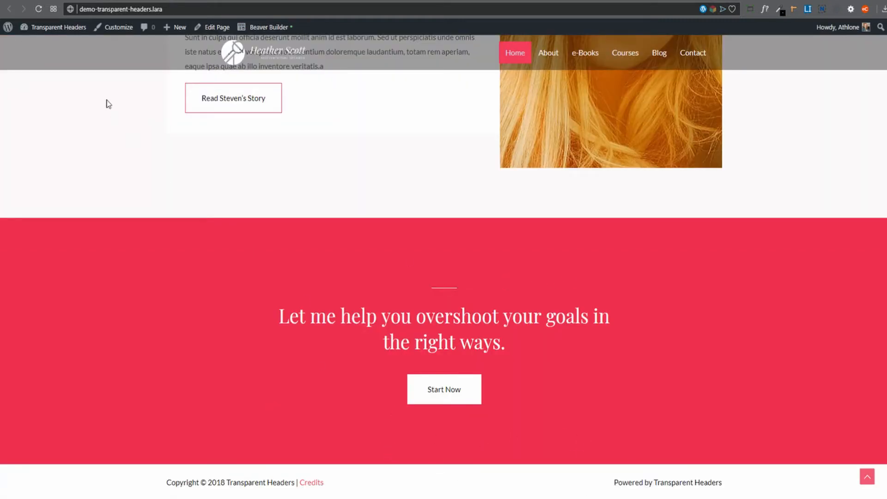
left_click(38, 9)
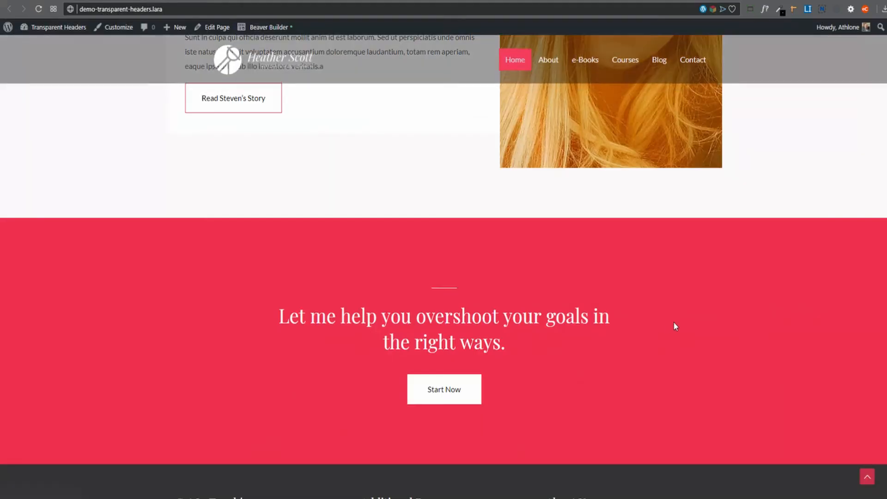
scroll(674, 325, "down", 5)
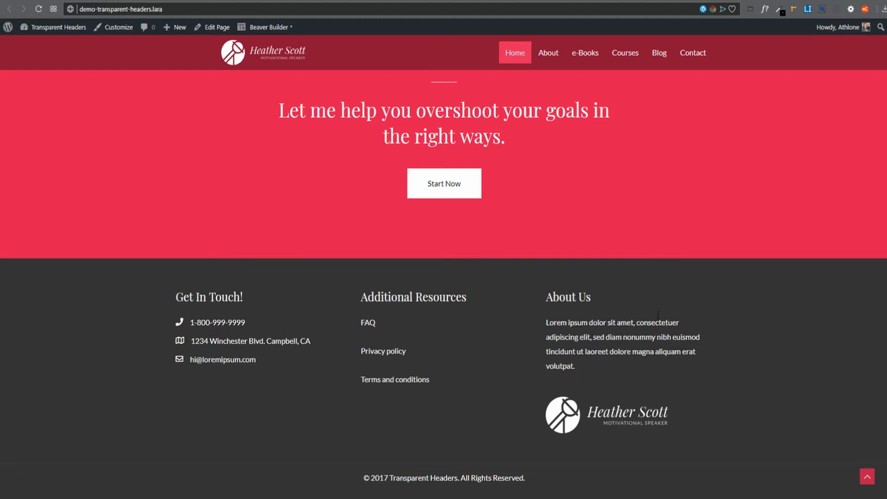
Open the Footer Themer layout's settings, add a second location rule and look through its available locations without choosing one
left_click(157, 1)
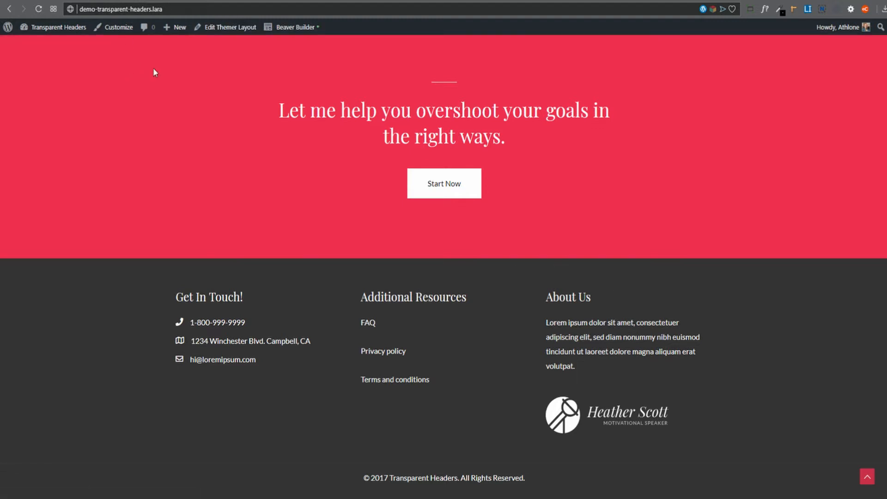
left_click(230, 28)
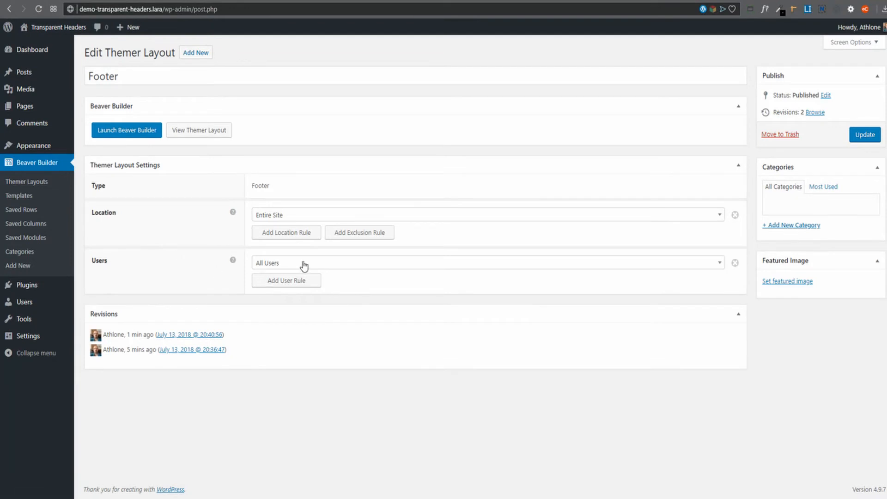
left_click(280, 236)
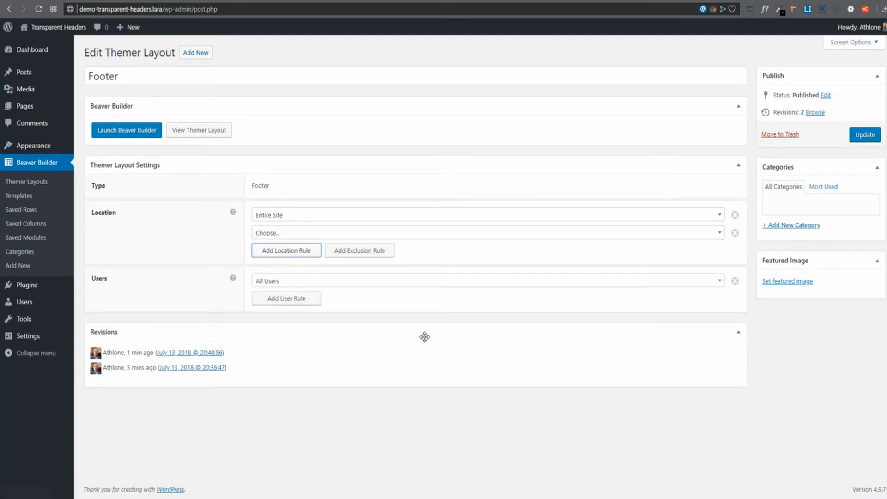
left_click(721, 232)
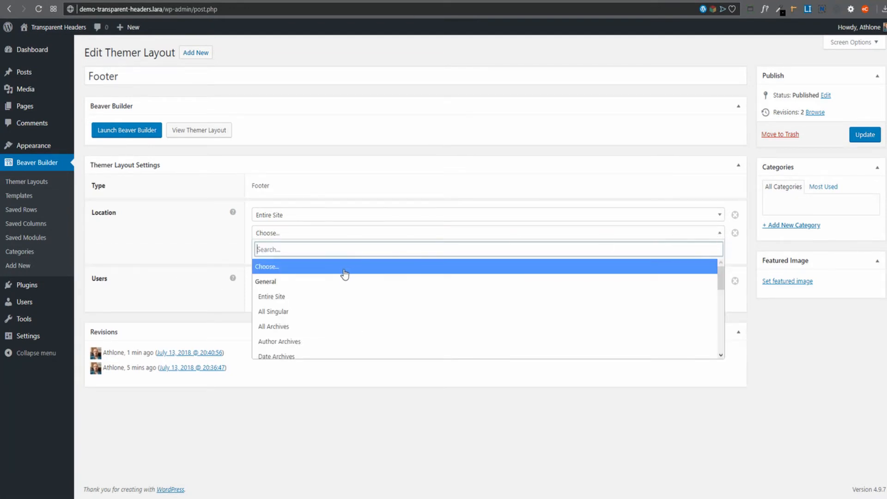
scroll(344, 273, "down", 3)
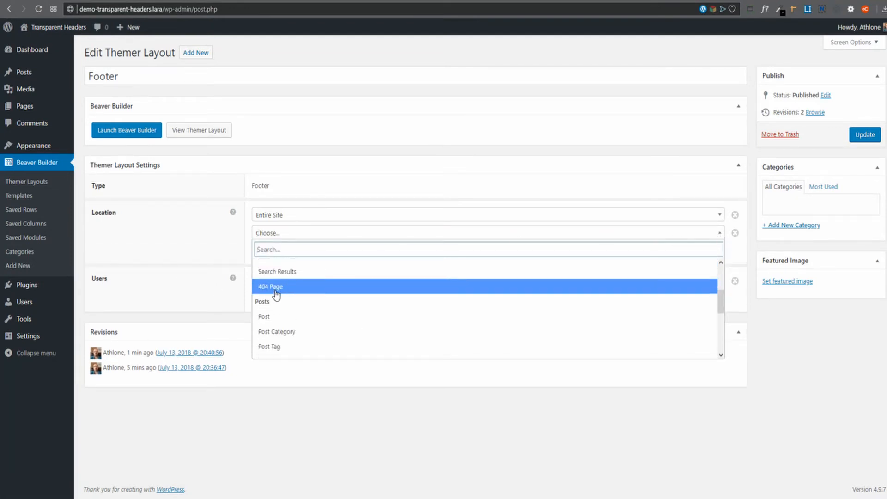
left_click(191, 239)
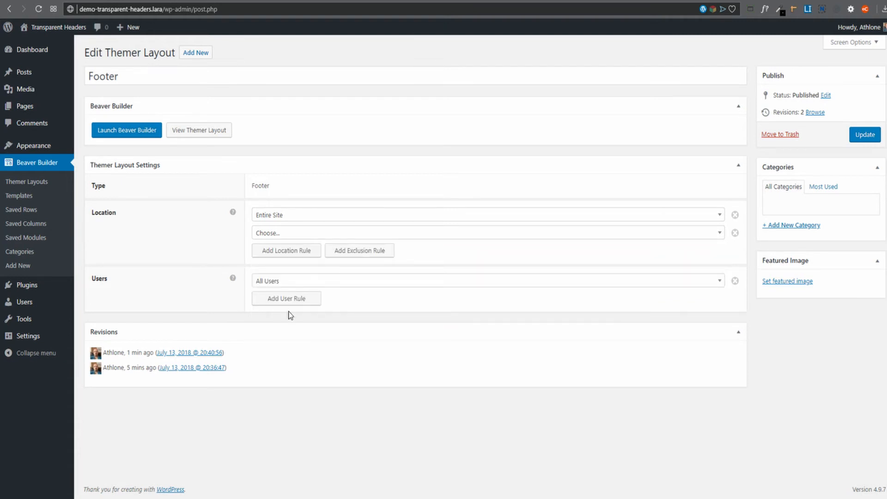
Add an exclusion rule to the Footer layout and look through the locations that can be excluded
left_click(356, 260)
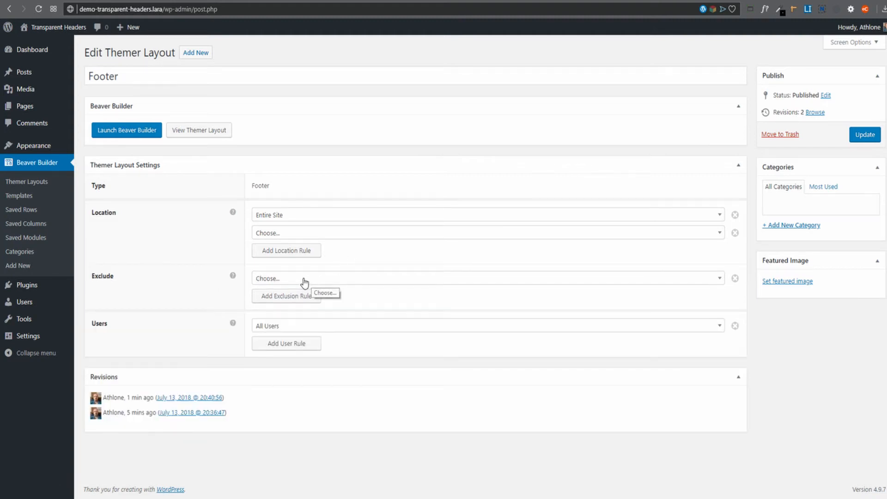
left_click(303, 280)
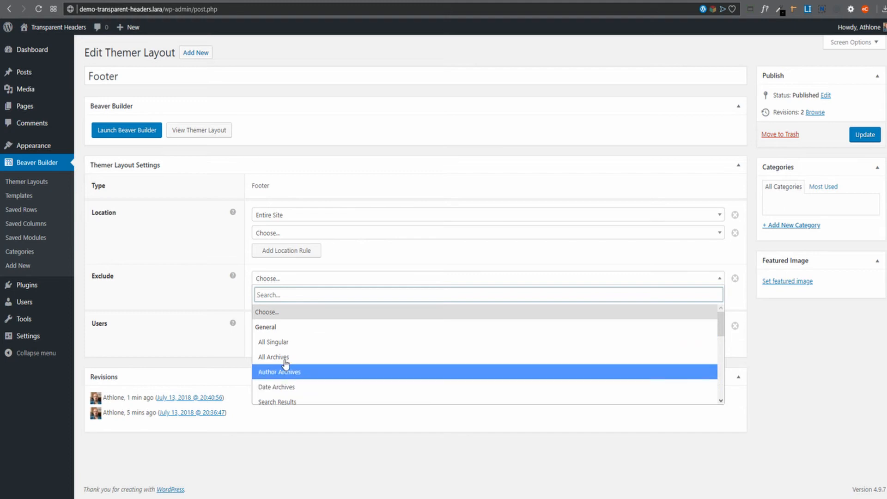
left_click(186, 274)
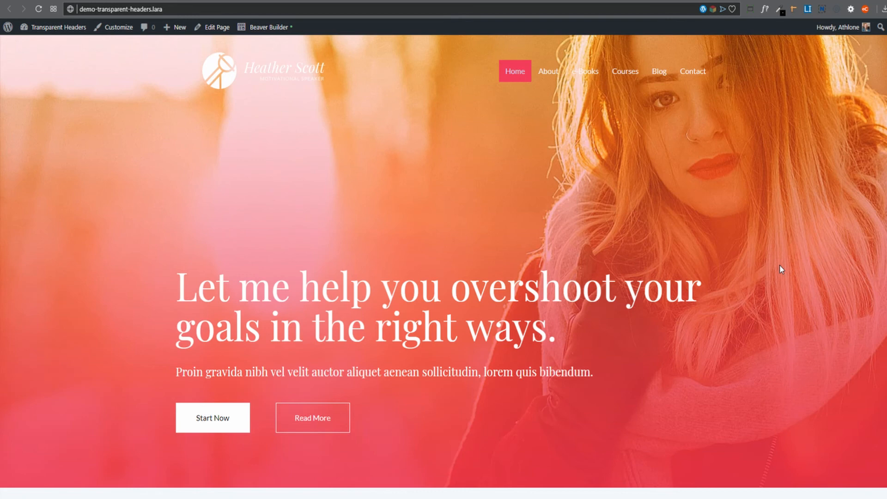
Review the live homepage from the hero section down to the finished dark grey footer
scroll(780, 268, "down", 20)
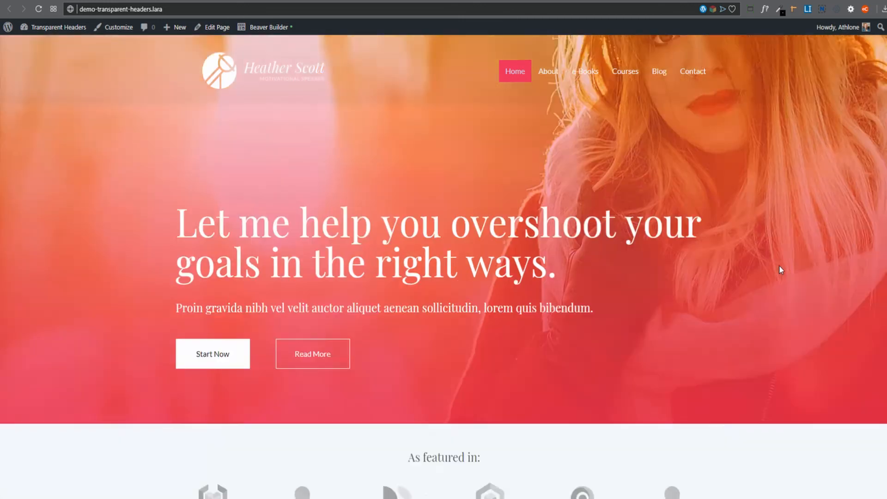
scroll(784, 329, "down", 4)
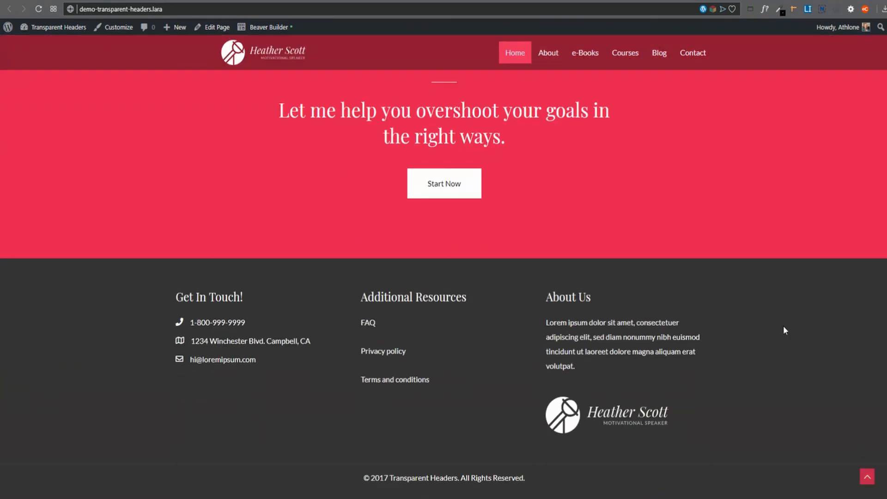